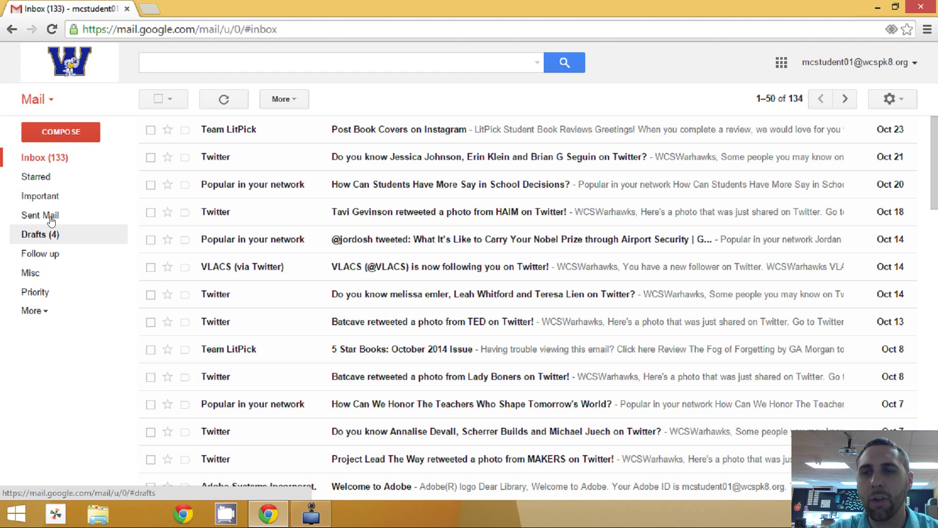
# - Open the advanced search options panel from the search box's down-arrow
pyautogui.click(538, 65)
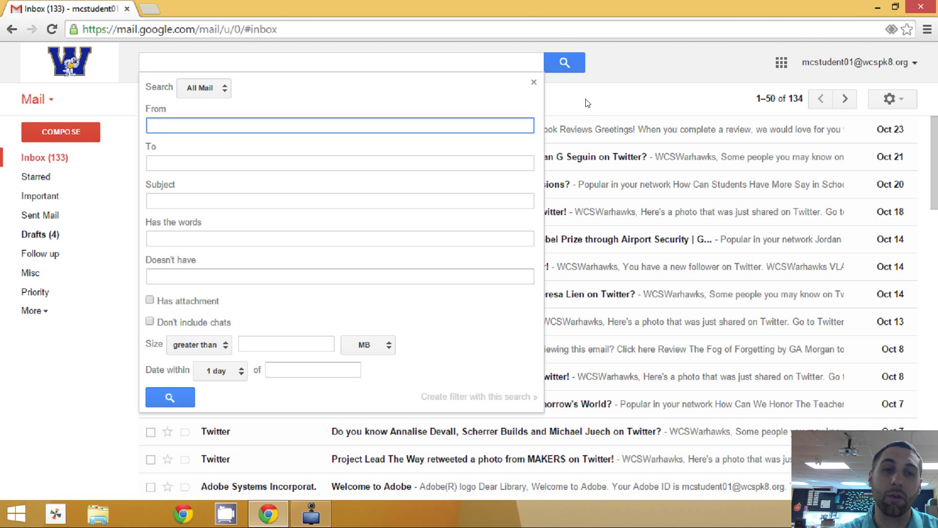
# - Reopen the search options and enter Twitter as the From sender
pyautogui.click(562, 119)
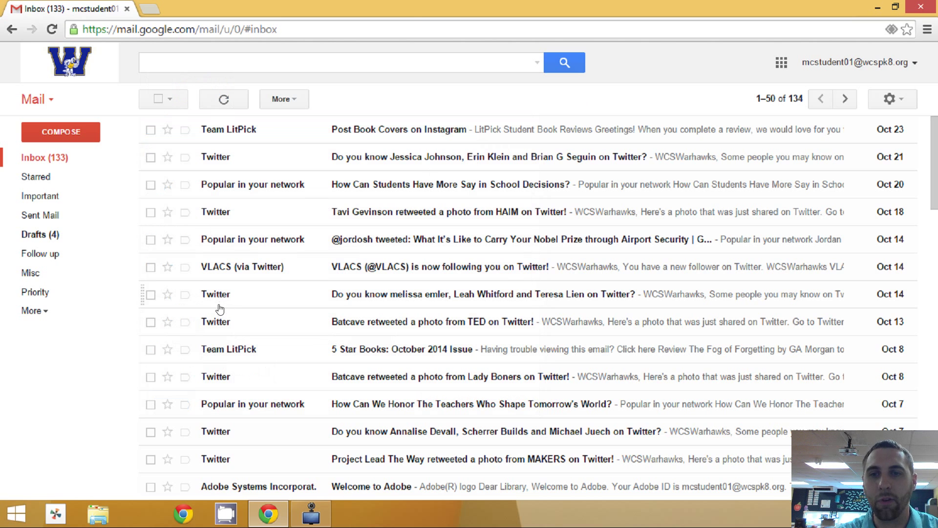
pyautogui.scroll(-7, 240, 345)
pyautogui.scroll(7, 218, 328)
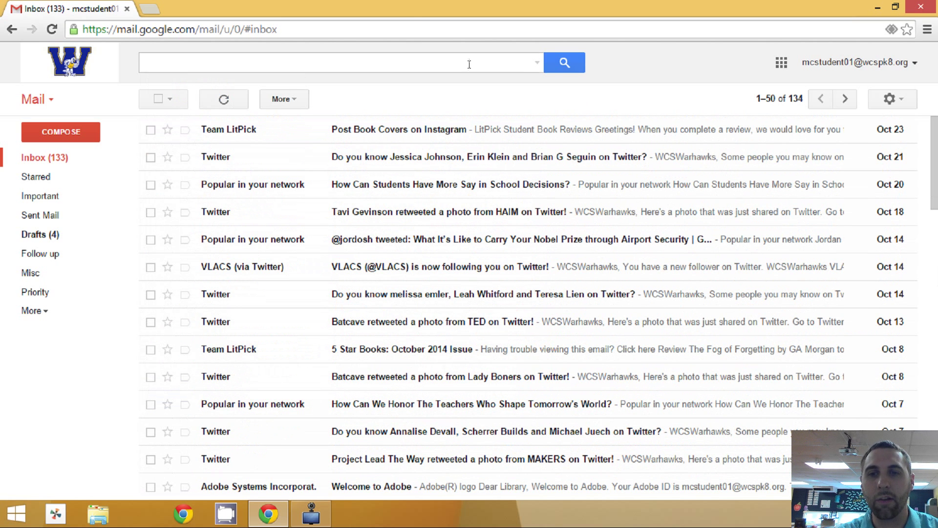
pyautogui.click(537, 62)
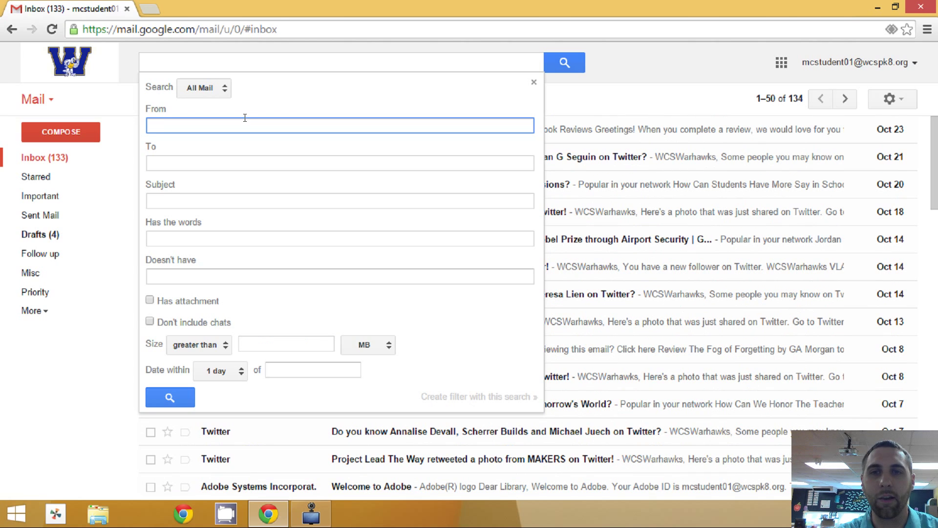
pyautogui.write('Twitter')
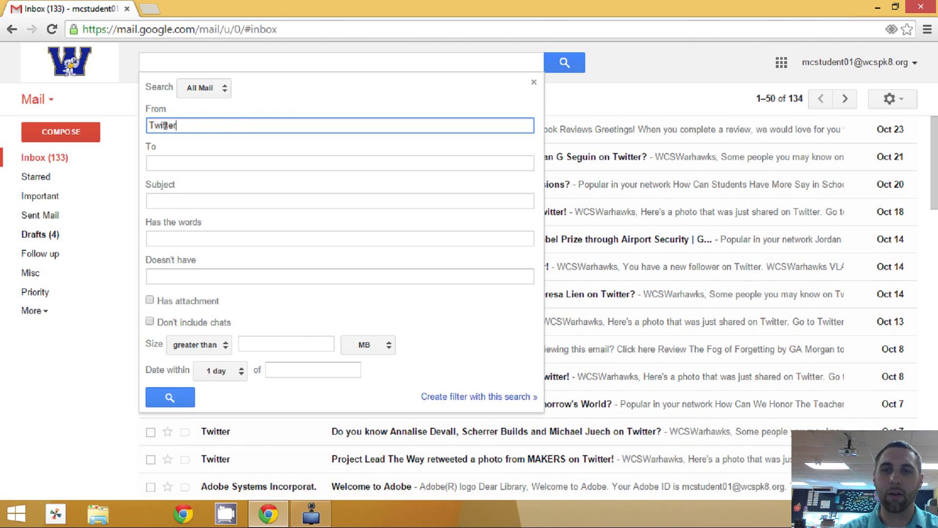
pyautogui.moveTo(165, 125); pyautogui.dragTo(195, 128)
pyautogui.doubleClick(205, 130)
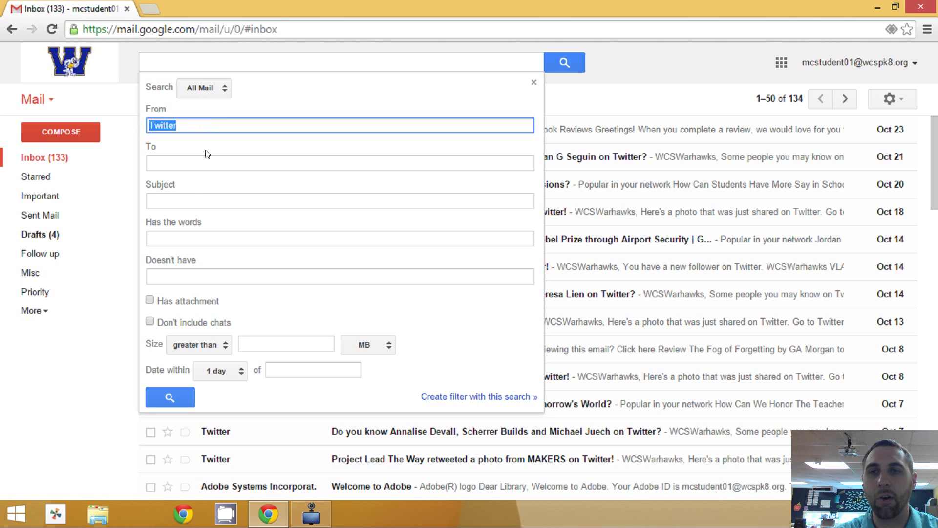
# - Try the sample words Warhawks and 4B2014 in Has the words, then clear them
pyautogui.click(178, 236)
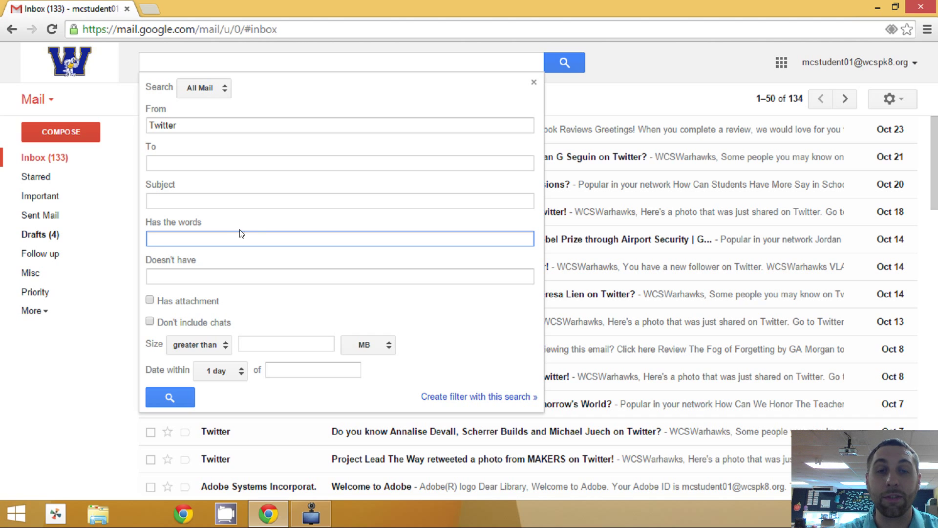
pyautogui.write('Warhawks')
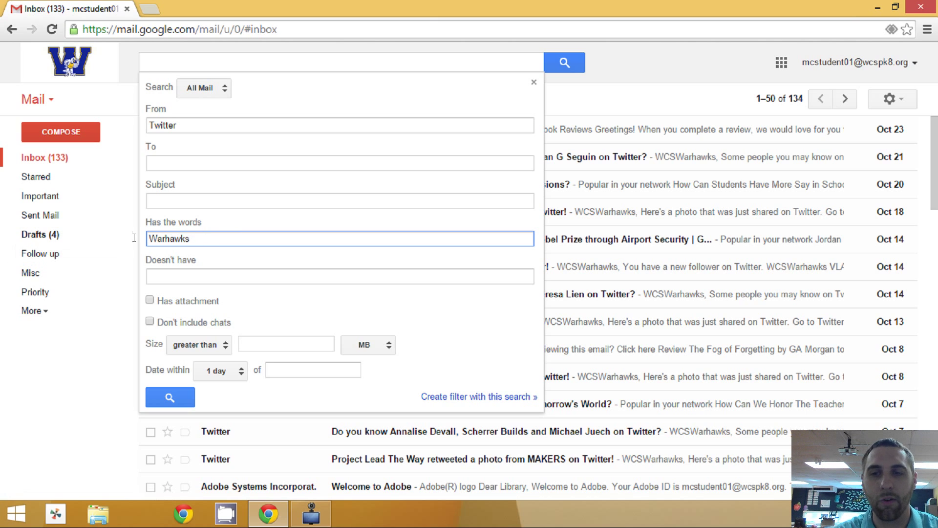
pyautogui.hotkey('ctrl', 'a')
pyautogui.press('BackSpace')
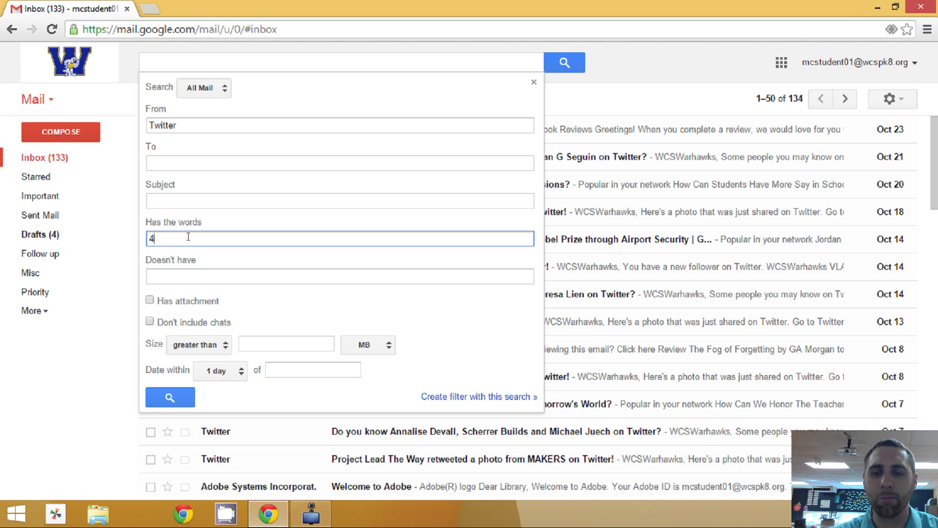
pyautogui.write('B2014')
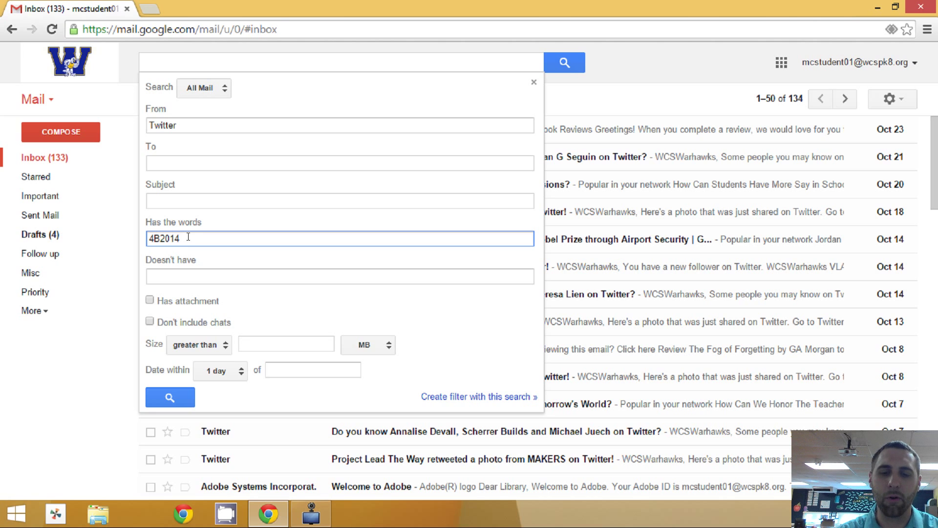
pyautogui.doubleClick(208, 242)
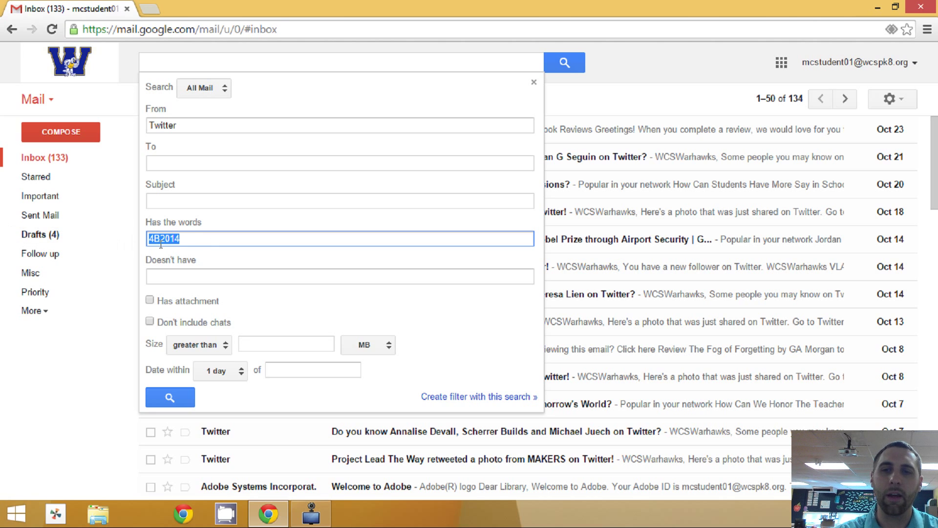
pyautogui.click(180, 238)
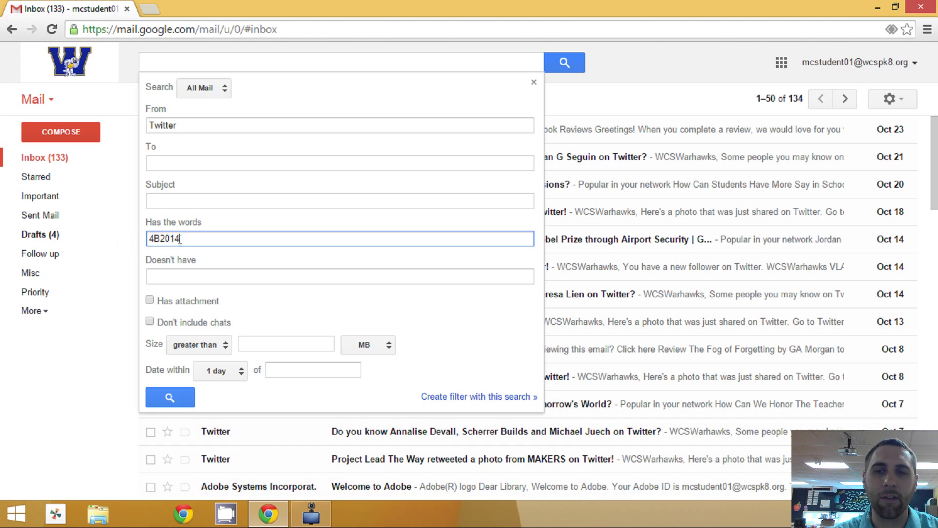
pyautogui.doubleClick(186, 238)
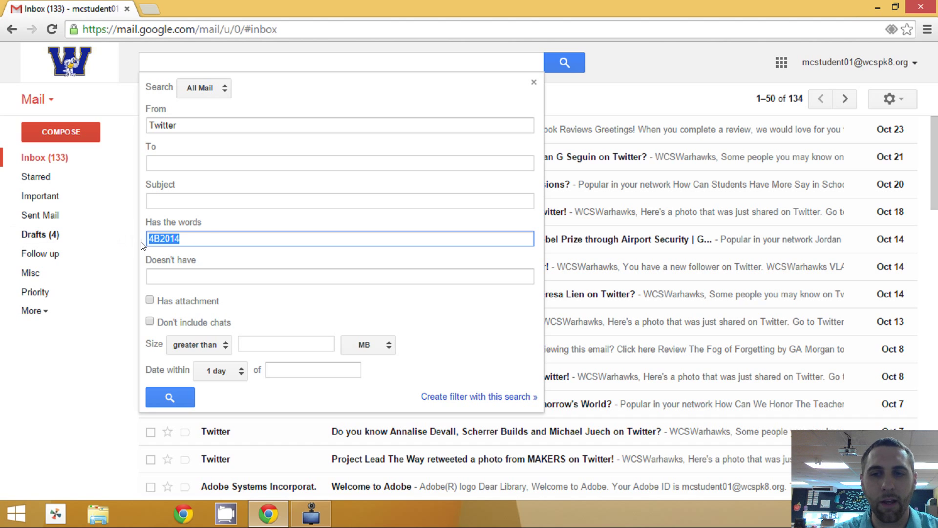
pyautogui.press('BackSpace')
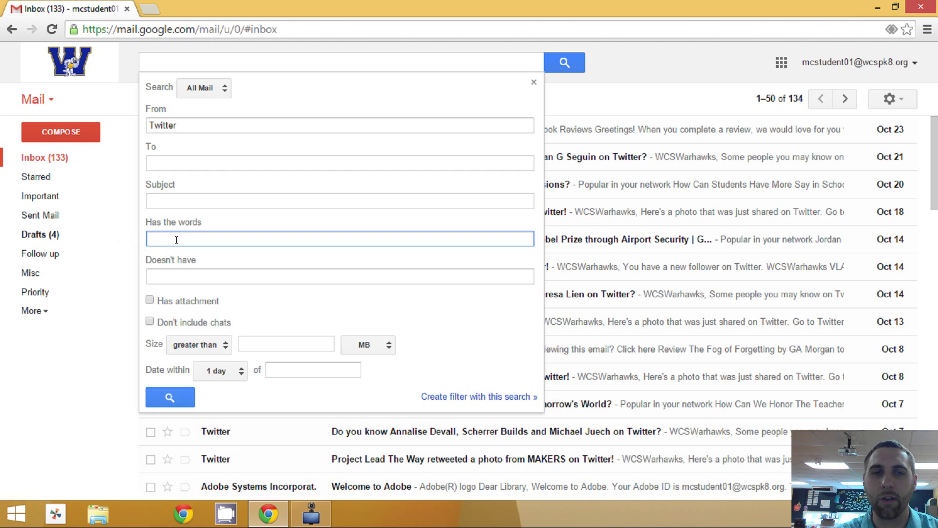
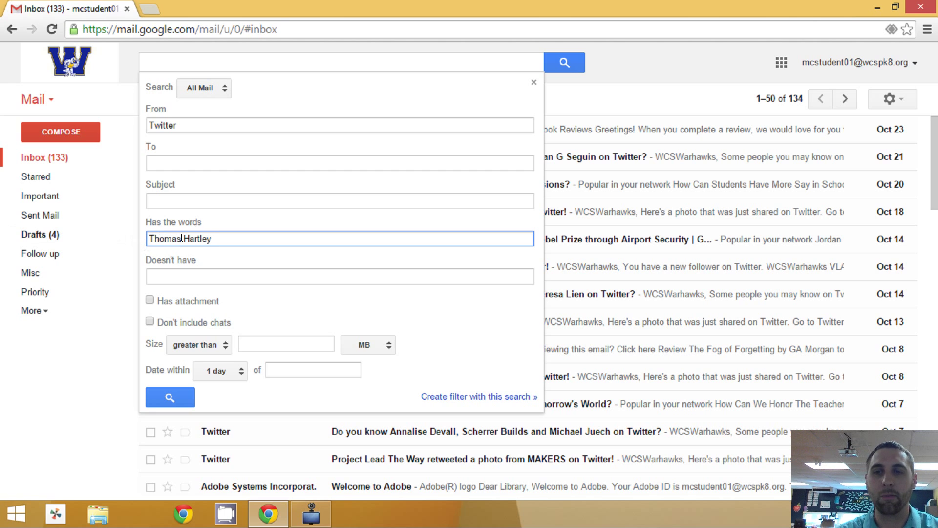
# - Enter an example person's name in Has the words, then delete it, leaving the field empty
pyautogui.moveTo(212, 239); pyautogui.dragTo(116, 249)
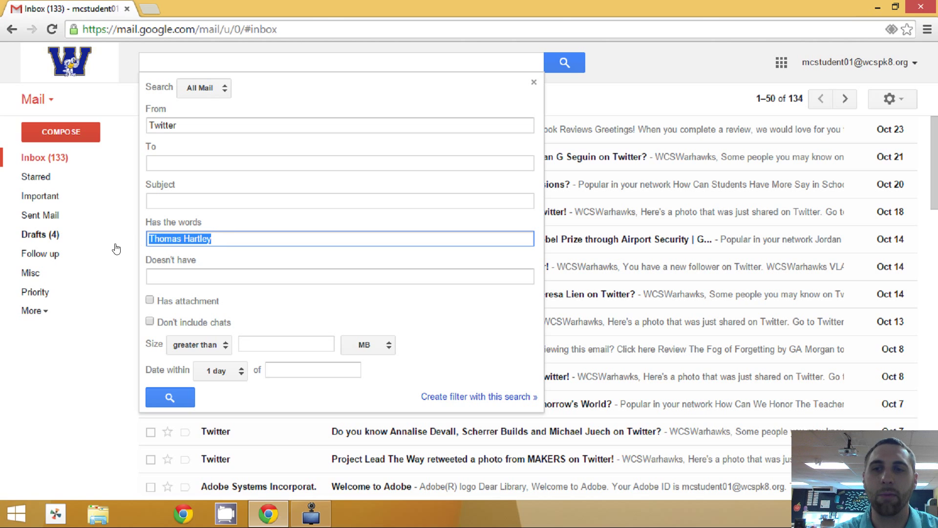
pyautogui.press('BackSpace')
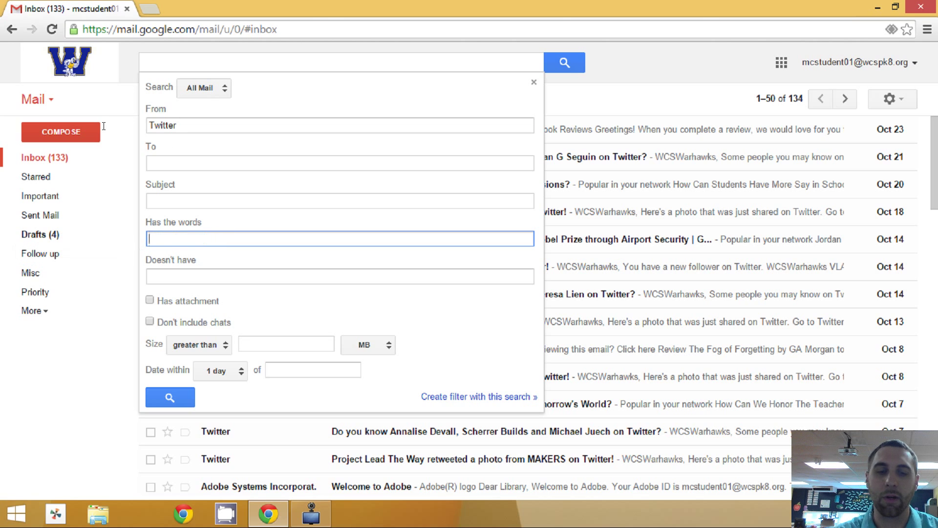
pyautogui.doubleClick(174, 126)
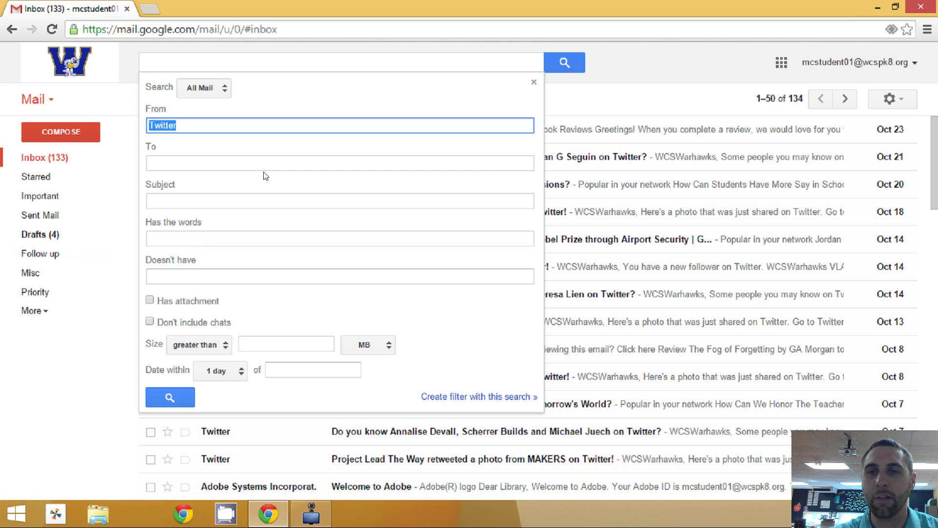
pyautogui.click(184, 125)
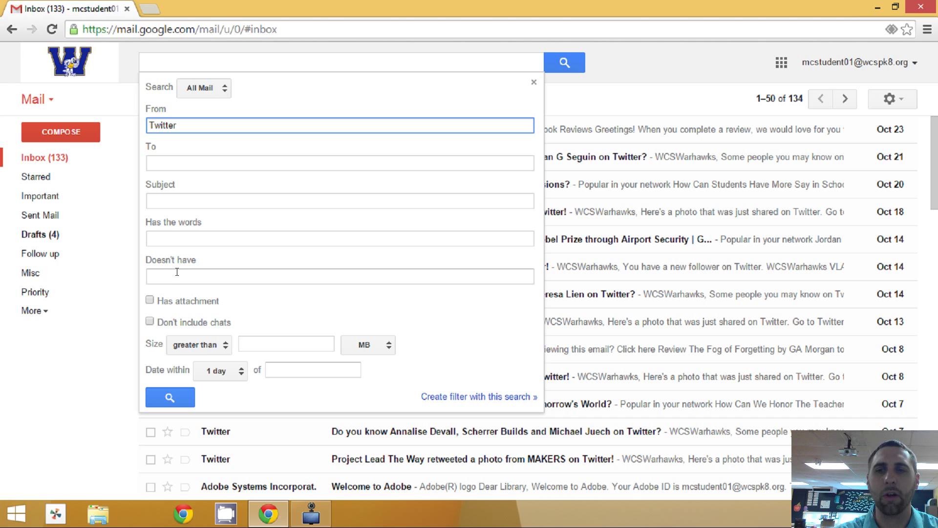
pyautogui.click(187, 201)
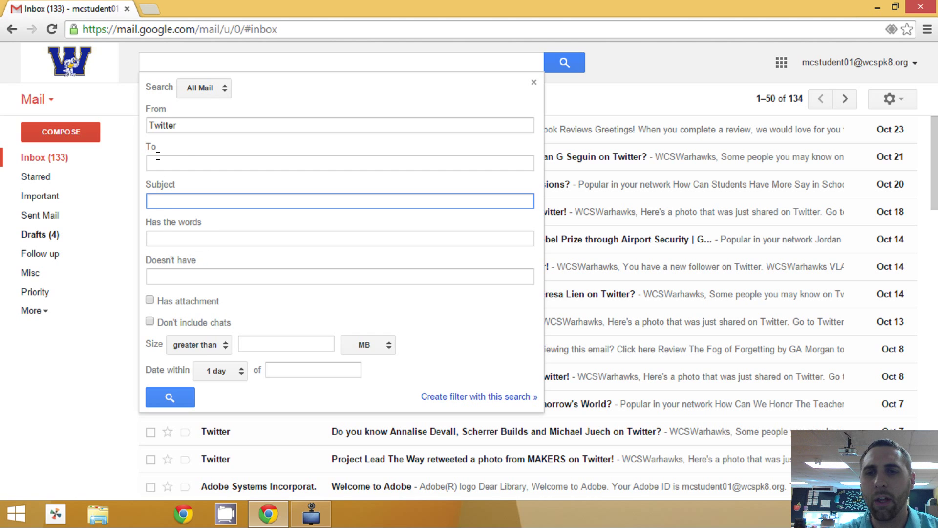
pyautogui.hotkey('shift', 'Tab')
pyautogui.hotkey('shift', 'Tab')
pyautogui.press('Tab')
pyautogui.press('Tab')
pyautogui.press('Tab')
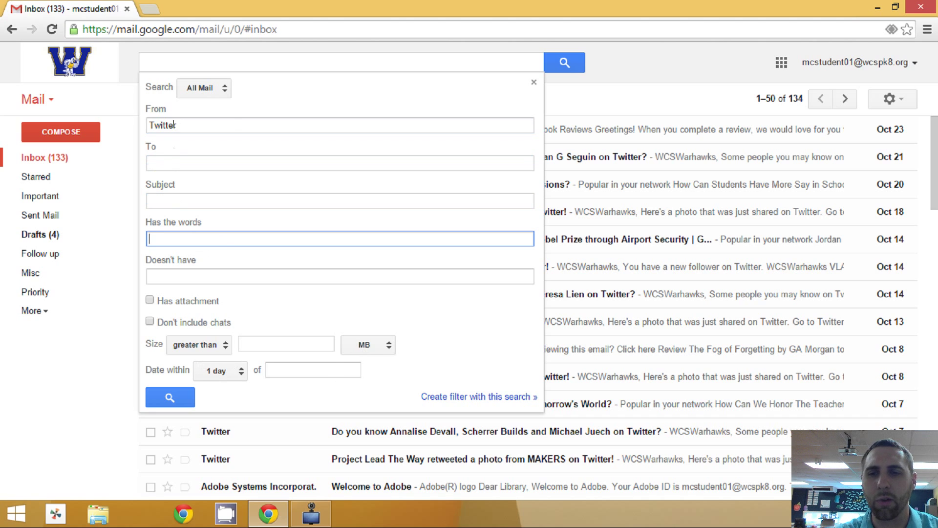
# - Create a filter from the Twitter search with Skip the Inbox and Apply the label ticked
pyautogui.click(498, 398)
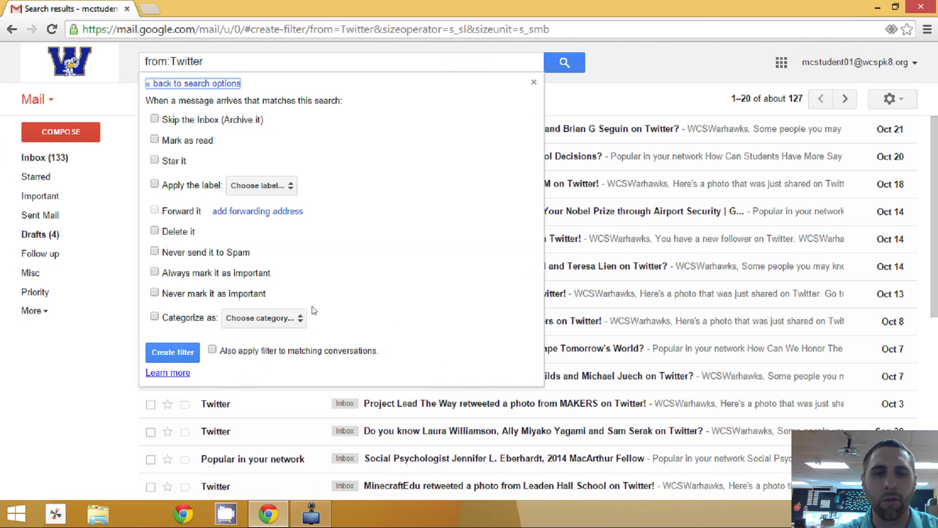
pyautogui.click(155, 120)
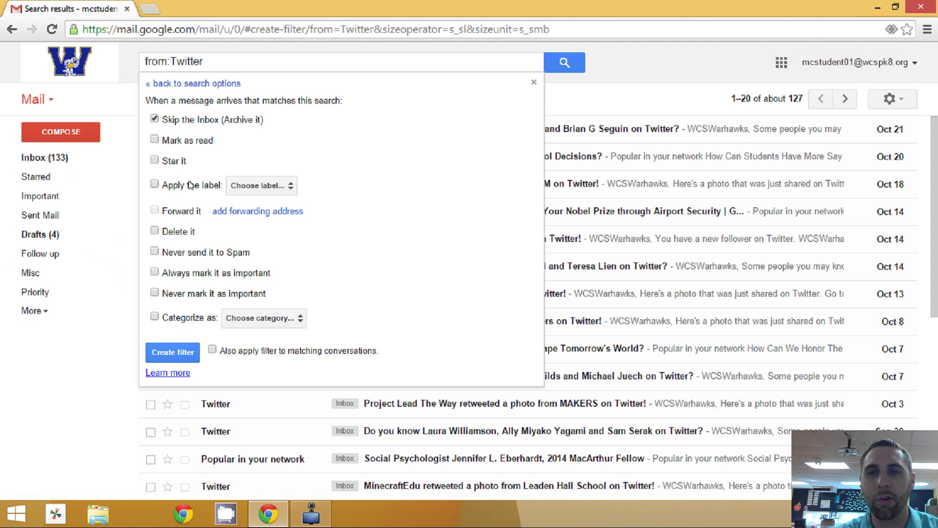
pyautogui.click(164, 186)
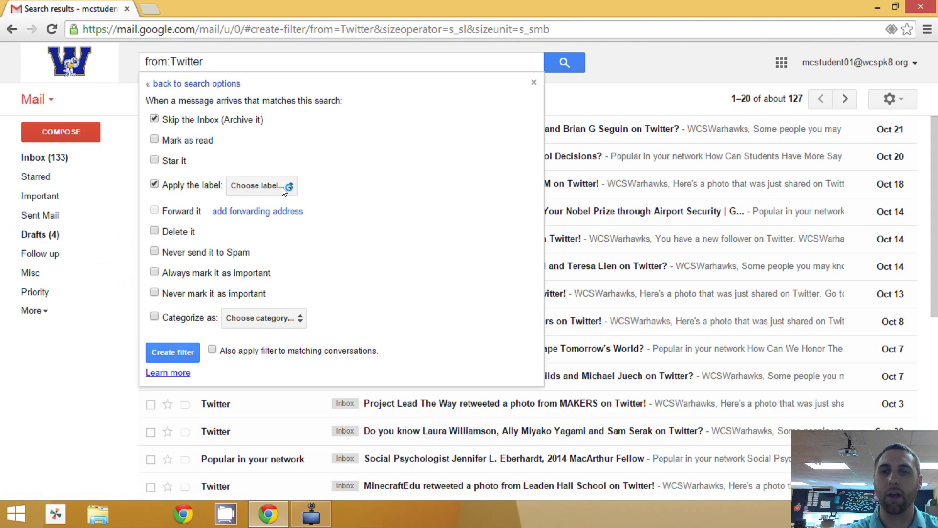
pyautogui.click(287, 187)
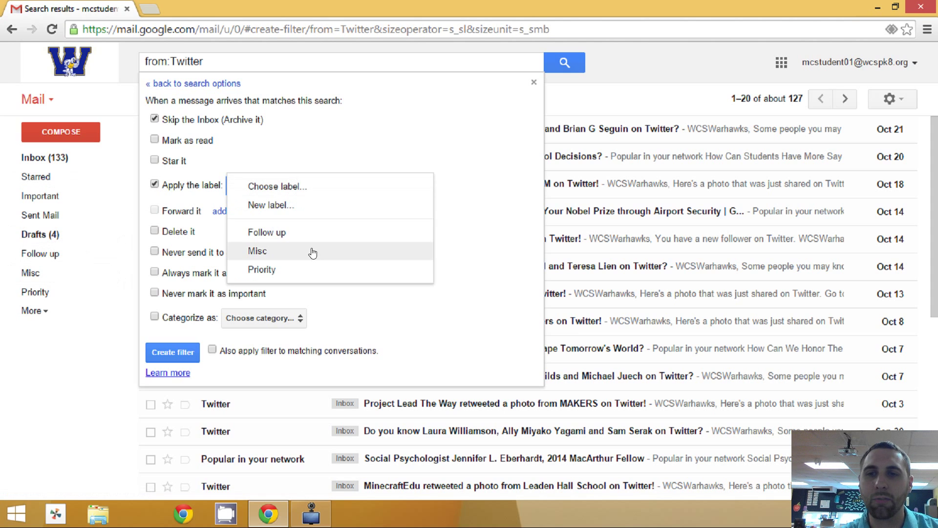
# - Create a new label named 'Twitter Junk' and choose it for the filter
pyautogui.click(272, 206)
pyautogui.write('Twitter J')
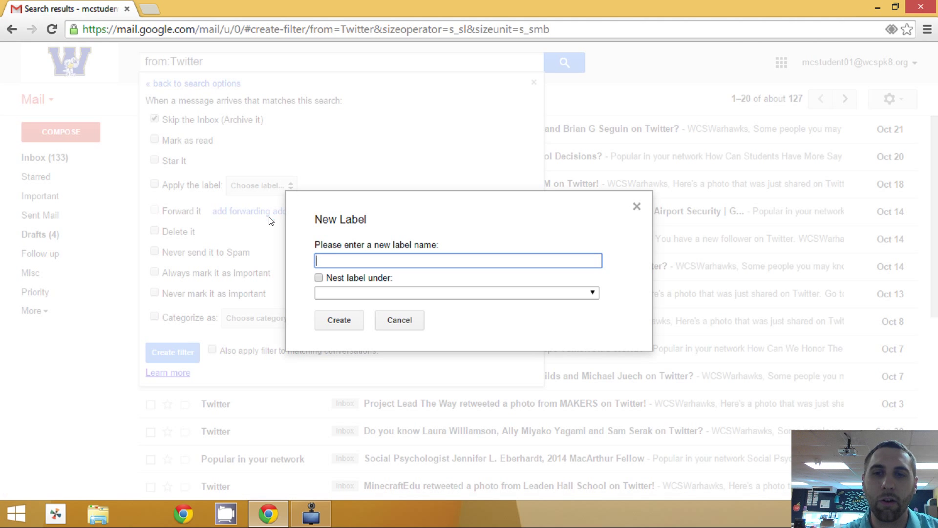
pyautogui.write('unk')
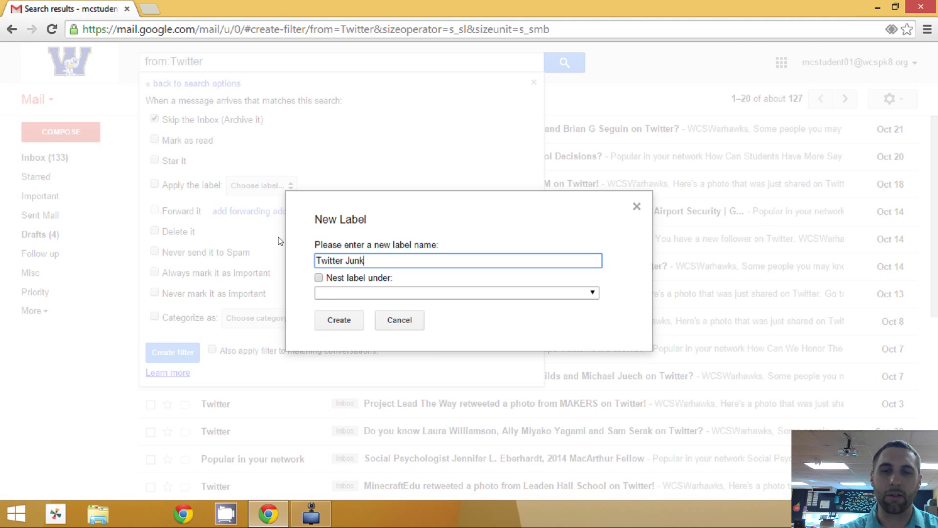
pyautogui.click(334, 318)
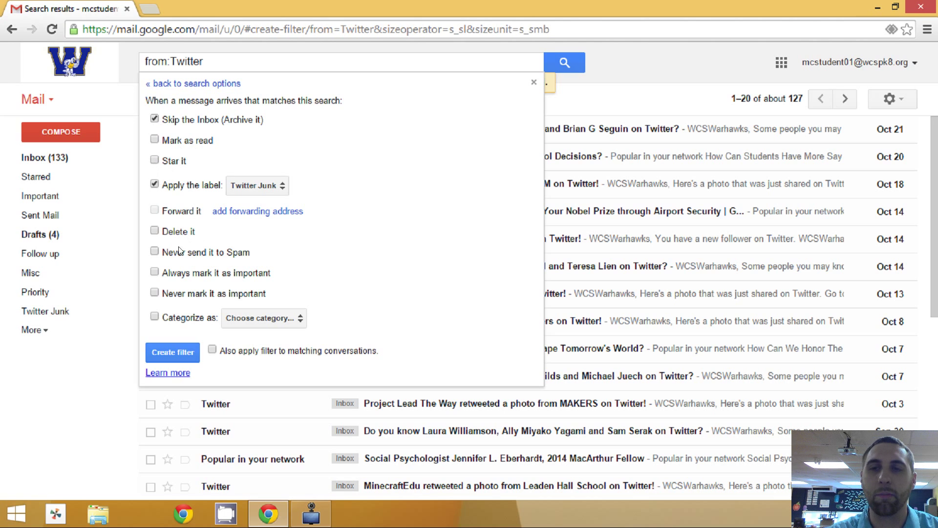
# - Apply the filter to existing matching conversations as well, and save it
pyautogui.click(213, 351)
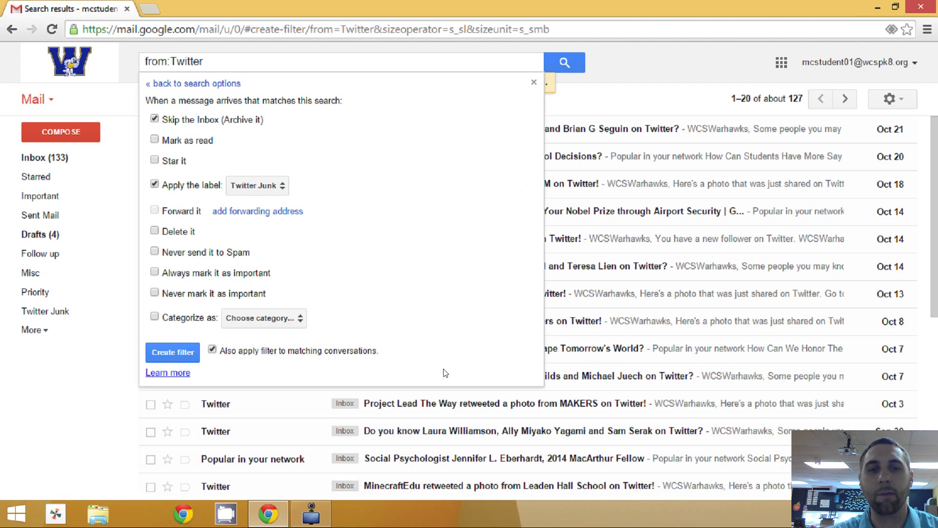
pyautogui.click(181, 352)
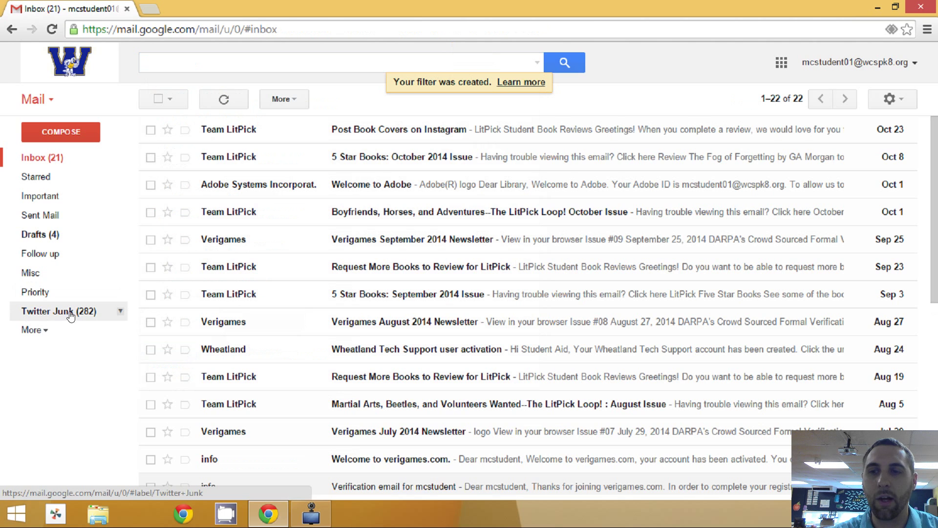
pyautogui.click(86, 316)
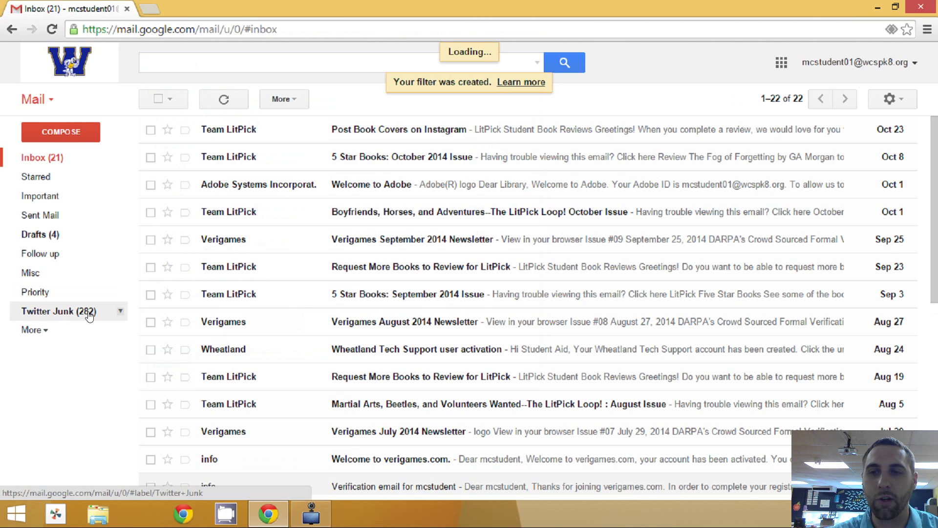
pyautogui.scroll(-5, 280, 278)
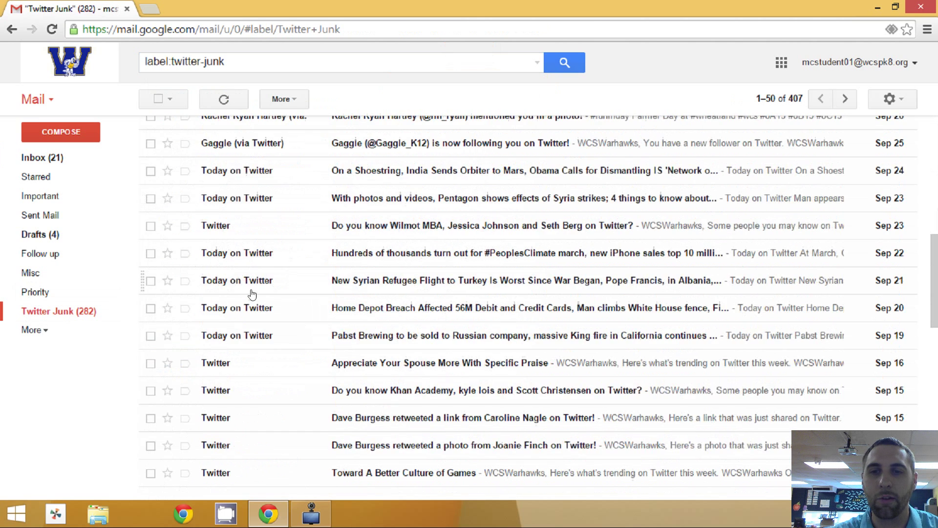
pyautogui.scroll(10, 237, 293)
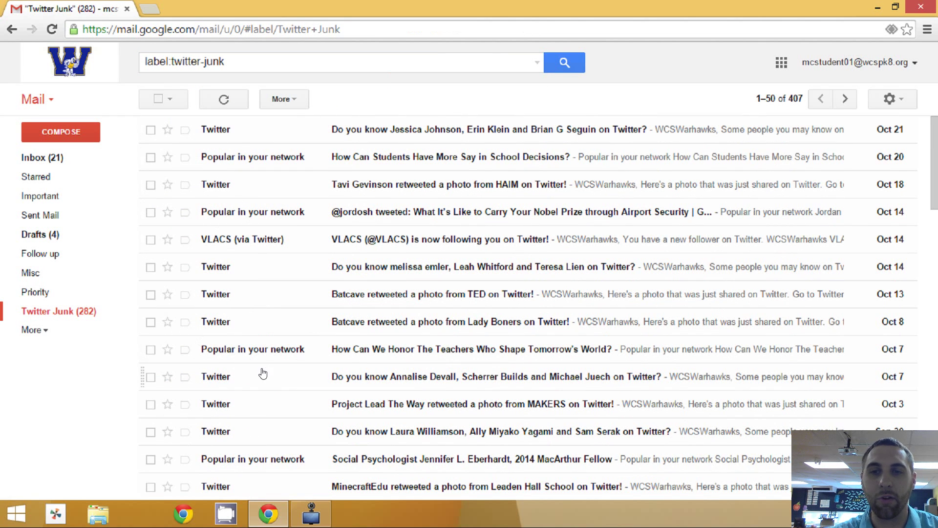
pyautogui.scroll(-5, 262, 373)
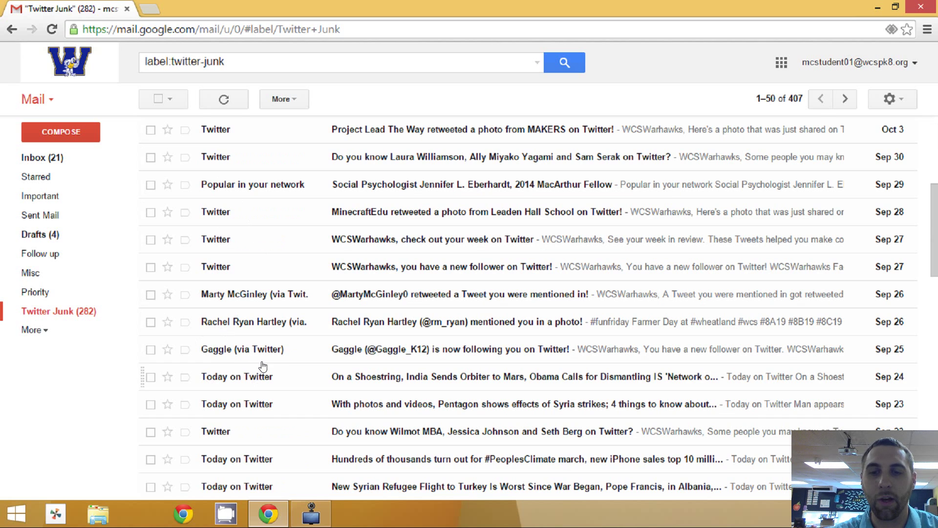
pyautogui.scroll(-2, 254, 398)
pyautogui.scroll(-3, 253, 401)
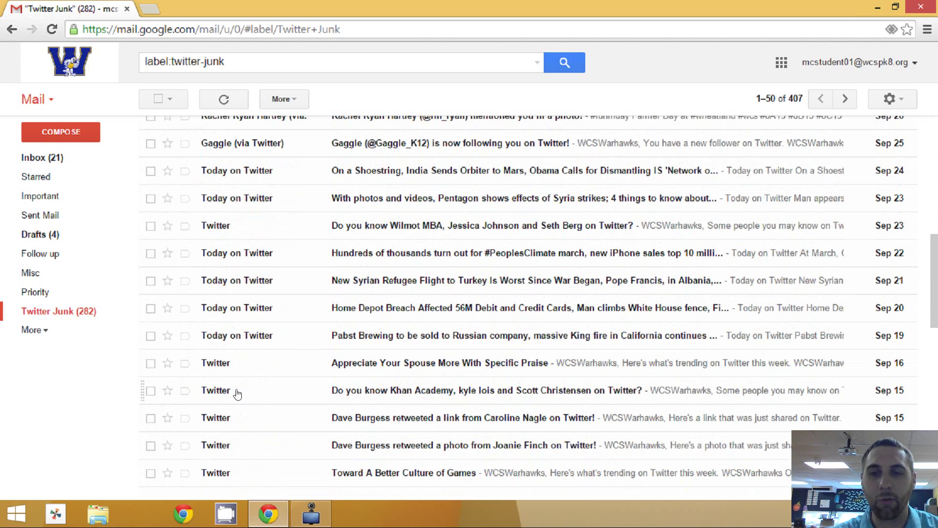
pyautogui.scroll(10, 232, 388)
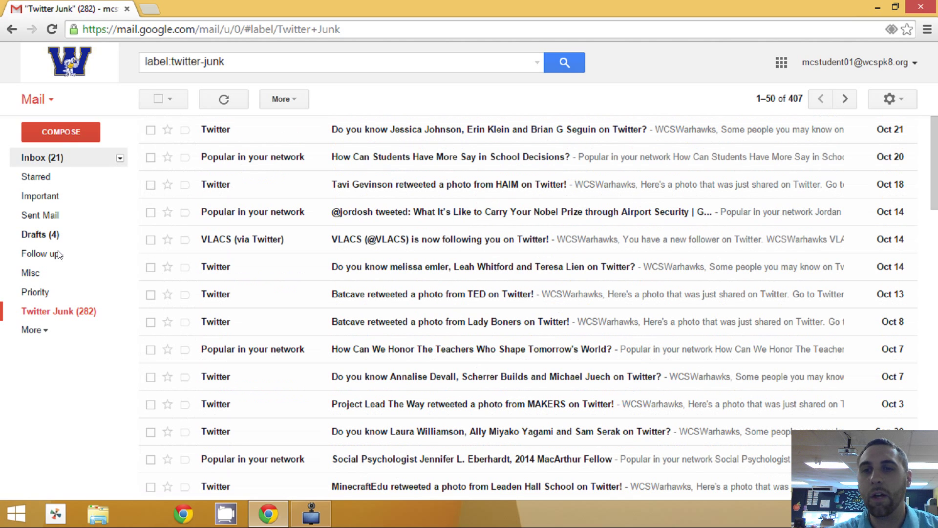
pyautogui.click(57, 159)
pyautogui.scroll(-7, 247, 224)
pyautogui.scroll(7, 247, 226)
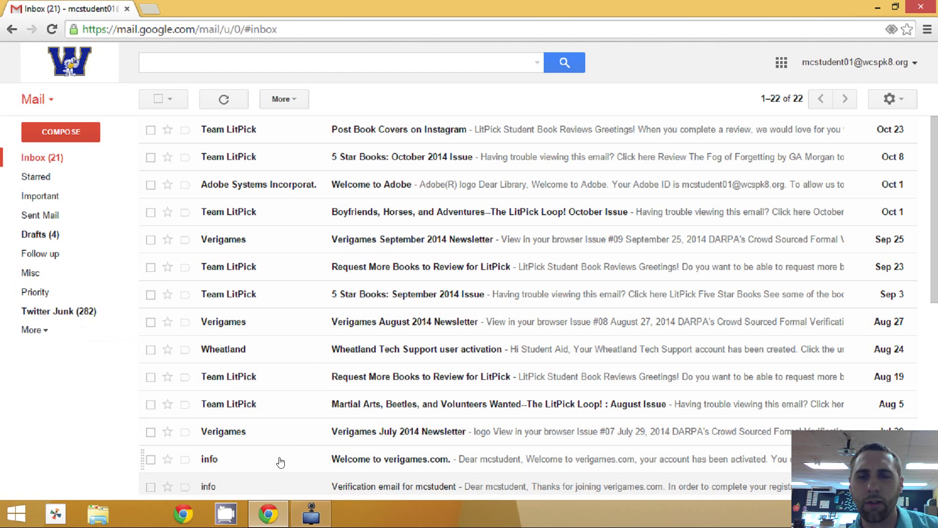
pyautogui.click(312, 514)
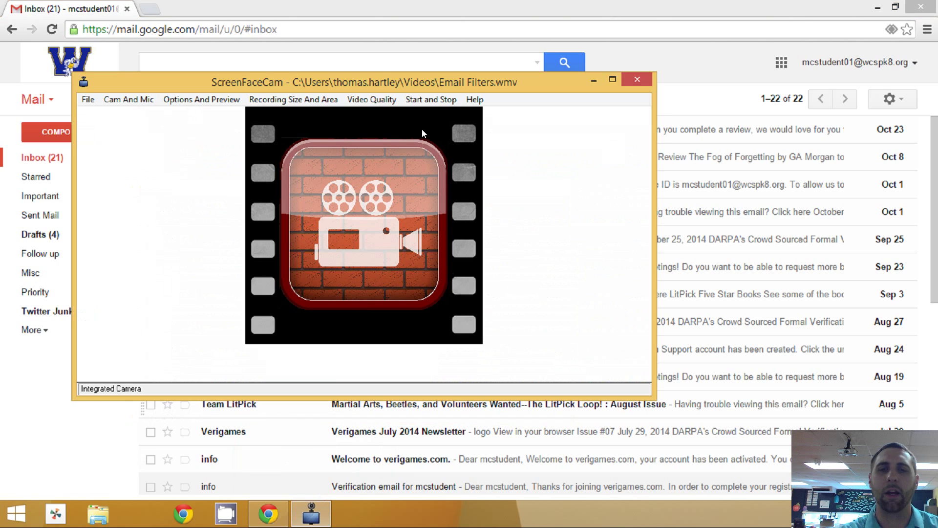